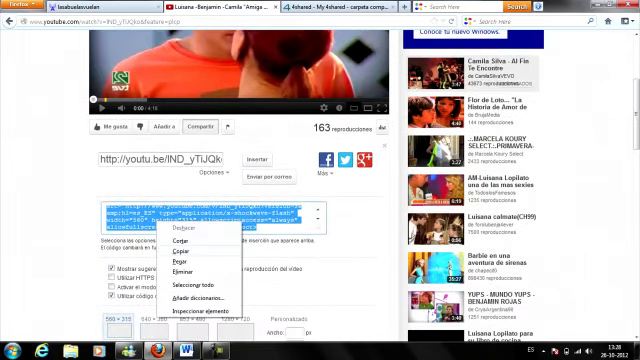
# Step: Copy the first video's embed code and return to the forum post tab
pyautogui.click(181, 251)
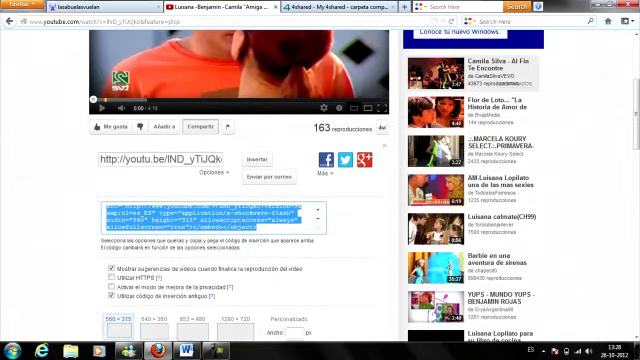
pyautogui.click(62, 8)
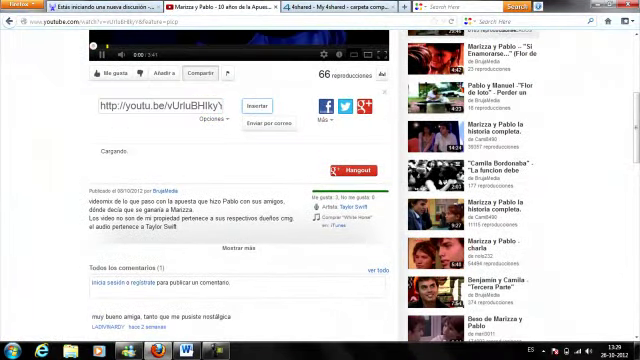
# Step: Copy the Marizza y Pablo video's Insertar embed code and return to the forum editor
pyautogui.click(257, 105)
pyautogui.scroll(-2, 200, 150)
pyautogui.rightClick(186, 112)
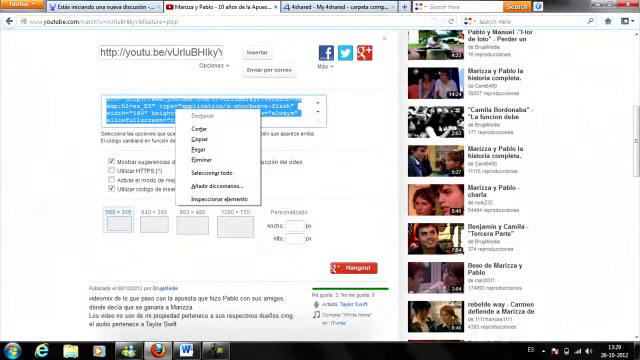
pyautogui.click(199, 139)
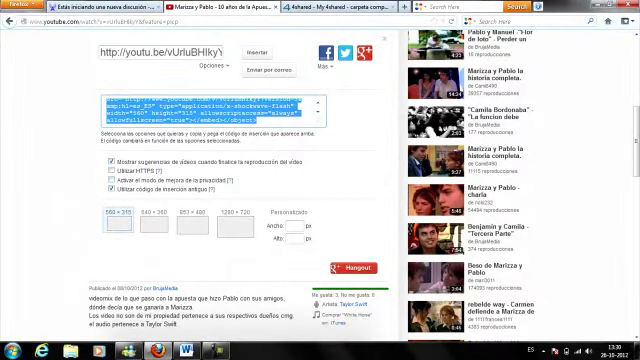
pyautogui.click(100, 6)
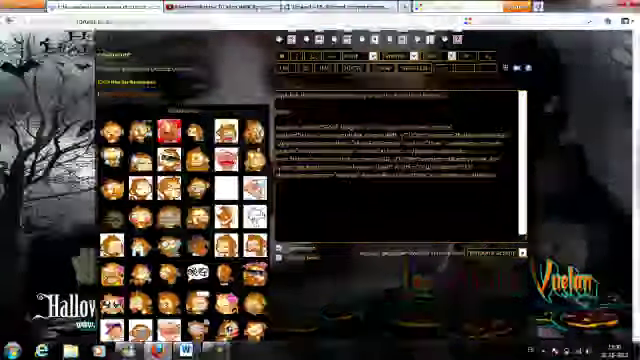
# Step: Paste the Marizza y Pablo embed code into the message and publish the discussion
pyautogui.rightClick(279, 194)
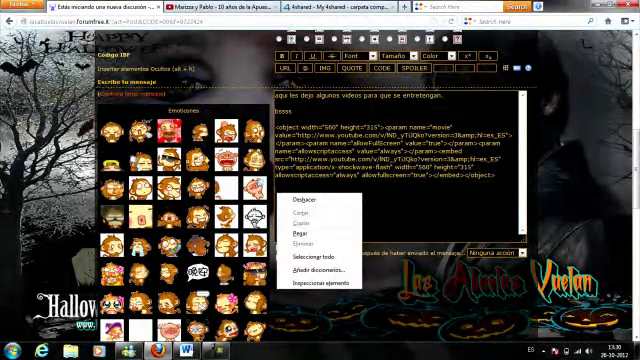
pyautogui.click(299, 233)
pyautogui.scroll(-2, 290, 200)
pyautogui.scroll(-1, 320, 180)
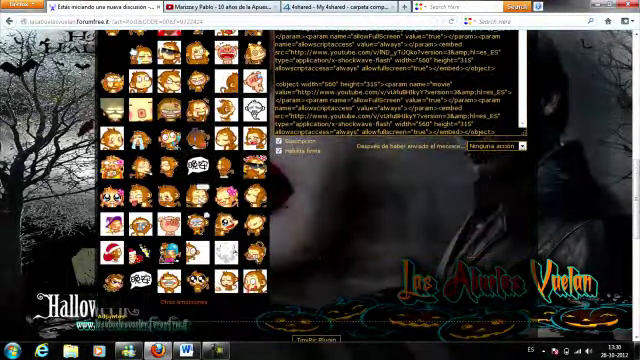
pyautogui.scroll(-3, 320, 180)
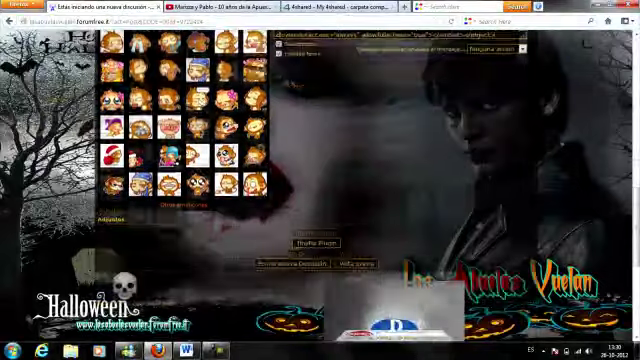
pyautogui.click(292, 253)
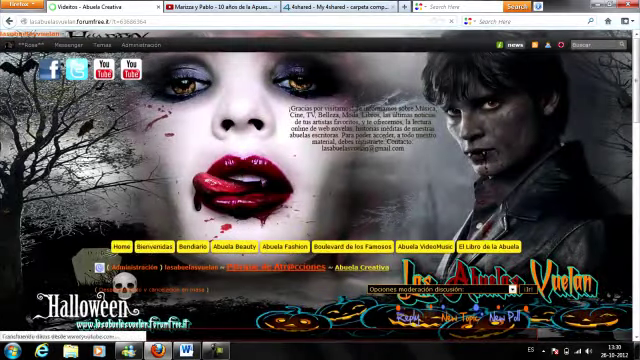
pyautogui.scroll(-2, 320, 200)
pyautogui.scroll(-2, 320, 200)
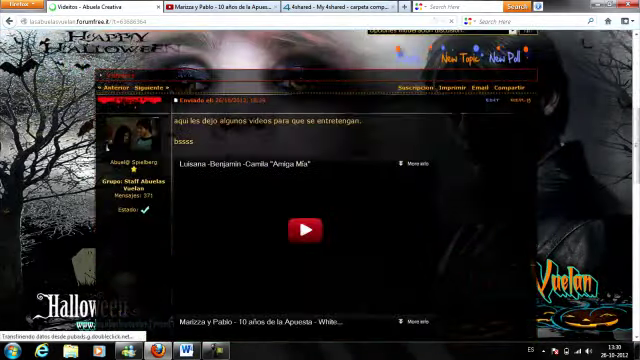
pyautogui.scroll(-2, 320, 200)
pyautogui.scroll(-1, 320, 200)
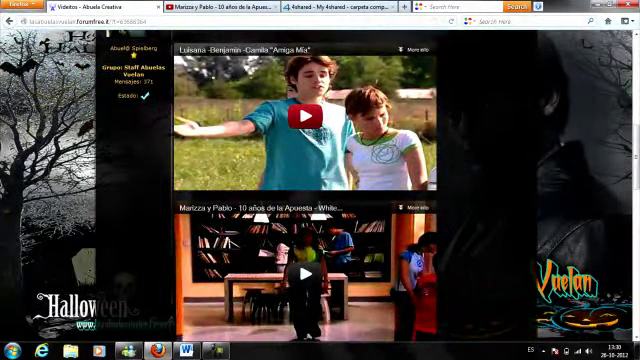